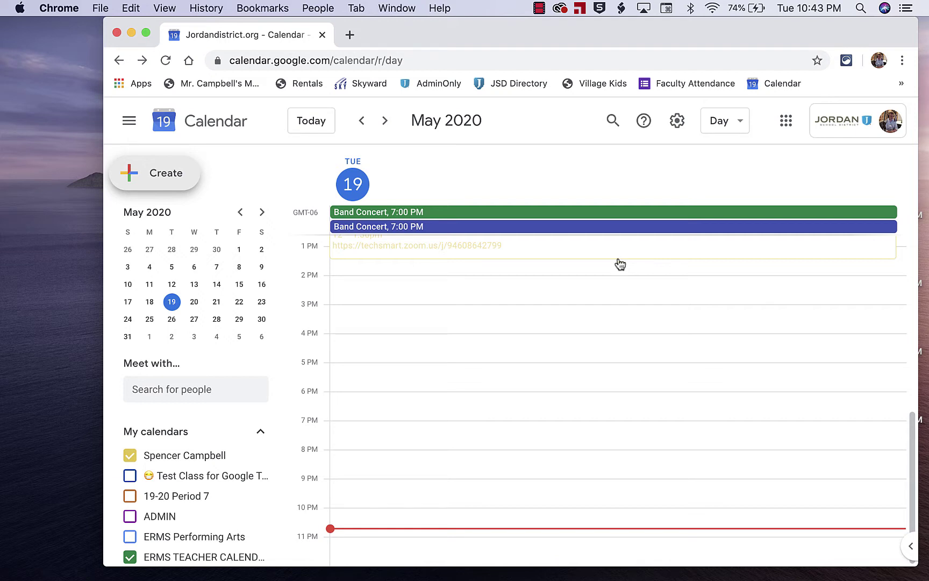
Reopen Google Calendar from the apps grid and maximize the browser window
click(786, 120)
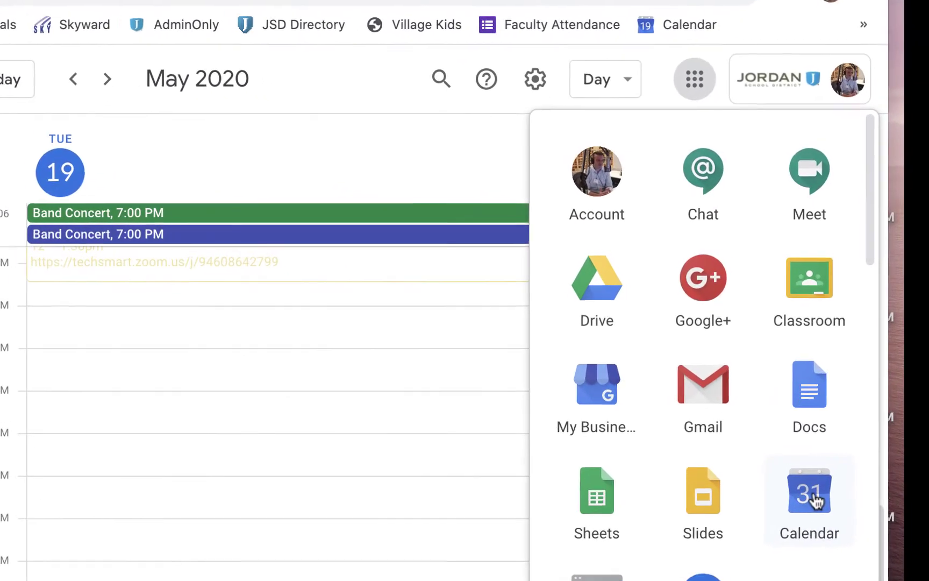
click(815, 500)
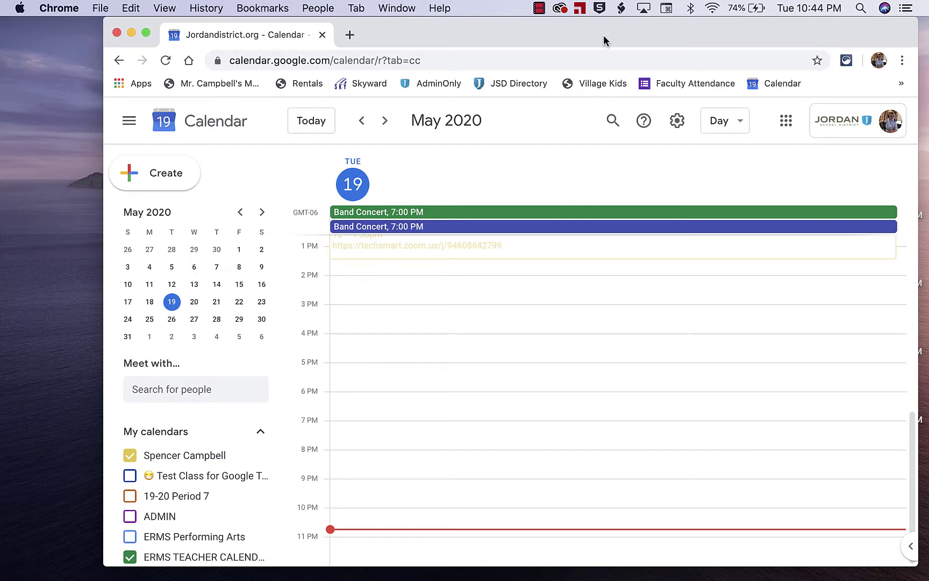
drag(603, 35, 529, 41)
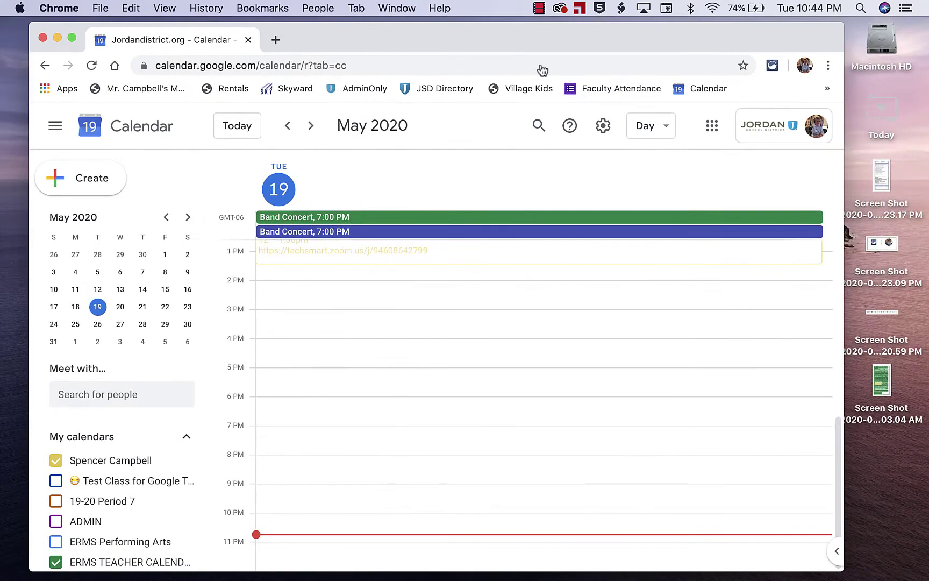
click(71, 37)
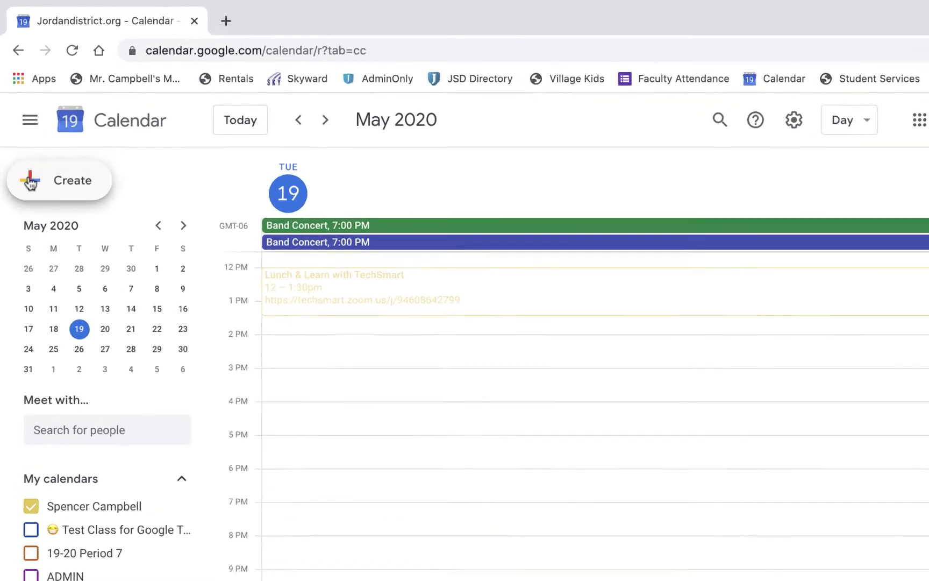
Create a new calendar entry titled 'Test for Youtube'
click(43, 156)
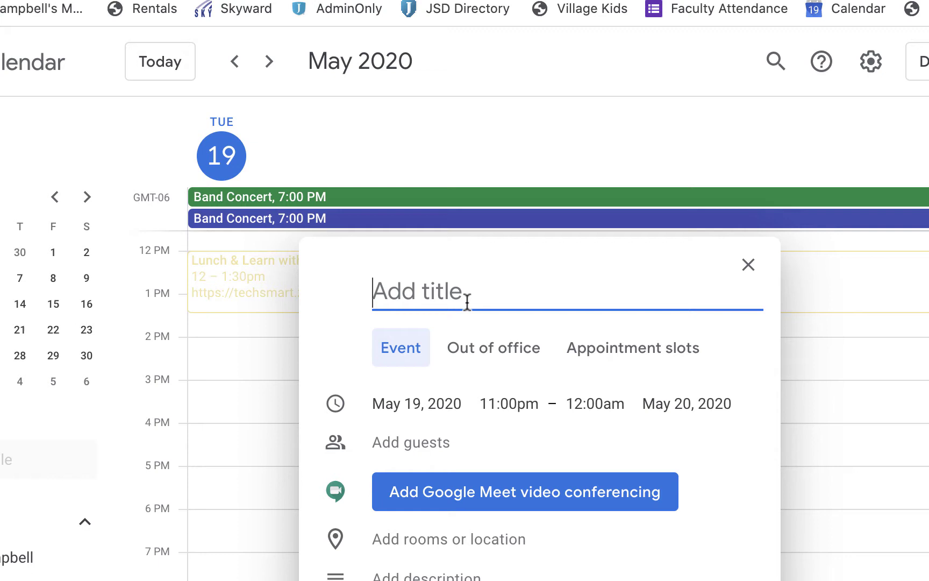
text(TE)
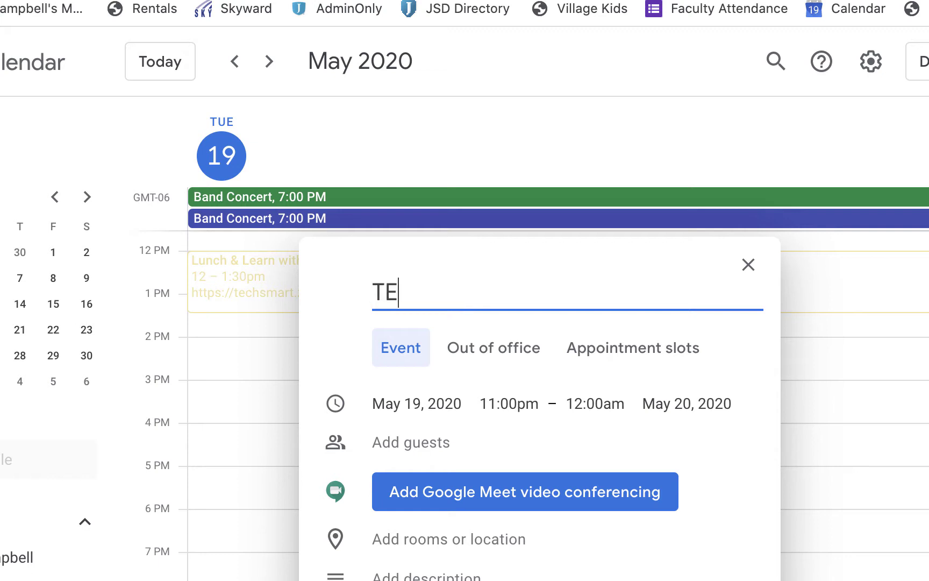
text(st)
key(BackSpace)
key(BackSpace)
key(BackSpace)
key(BackSpace)
text(est for Youtube)
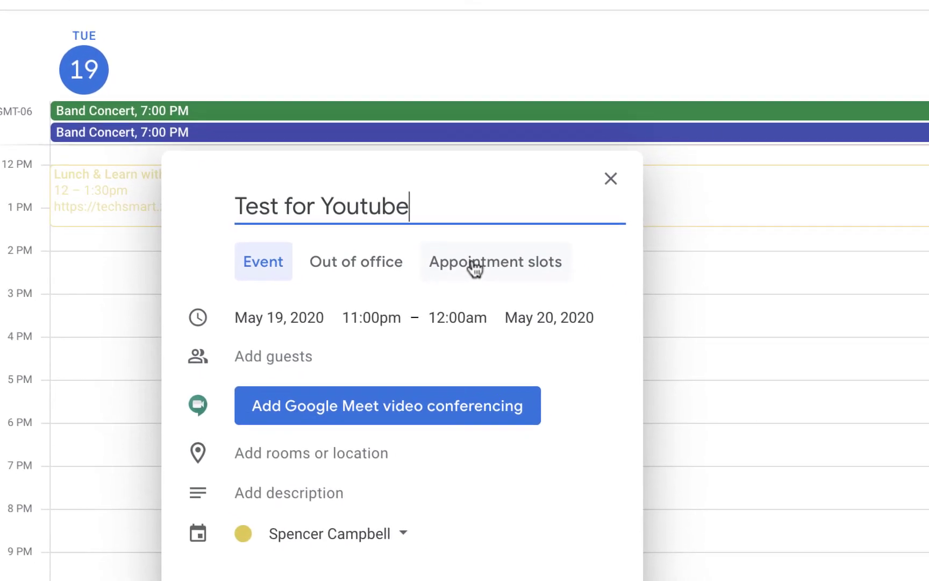
Switch the new entry from a regular event to appointment slots
click(586, 332)
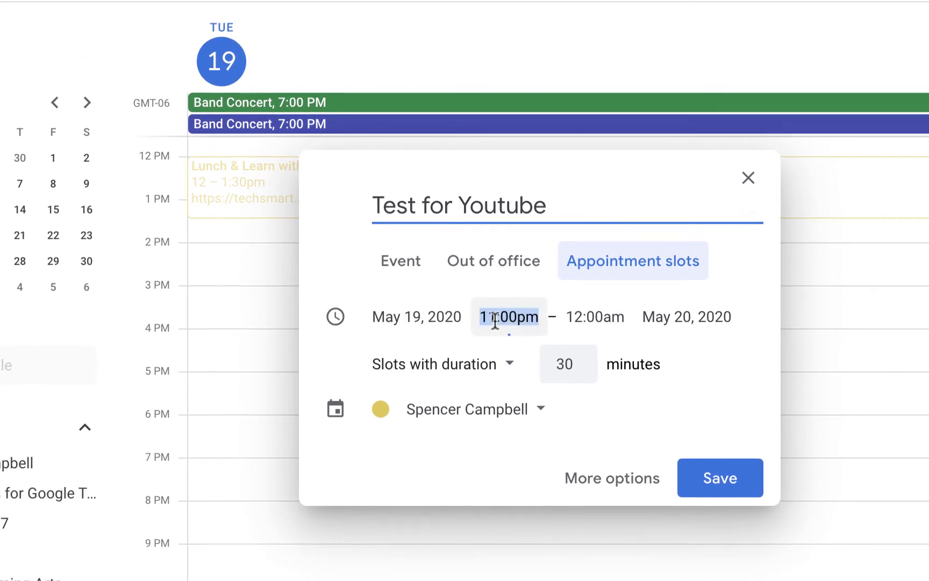
Set the appointment block's start time to 4:00pm
click(505, 317)
click(432, 359)
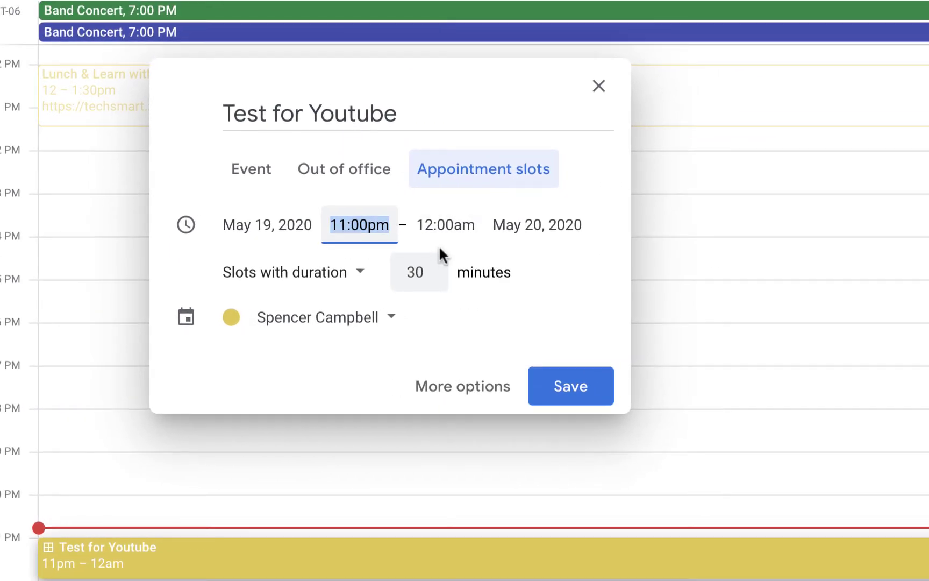
click(517, 225)
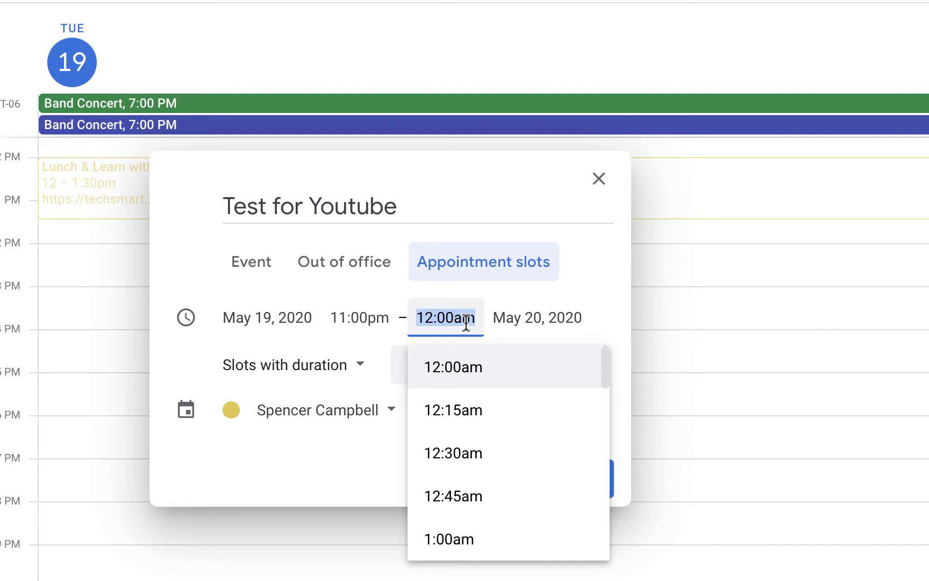
scroll(471, 473, down, 15)
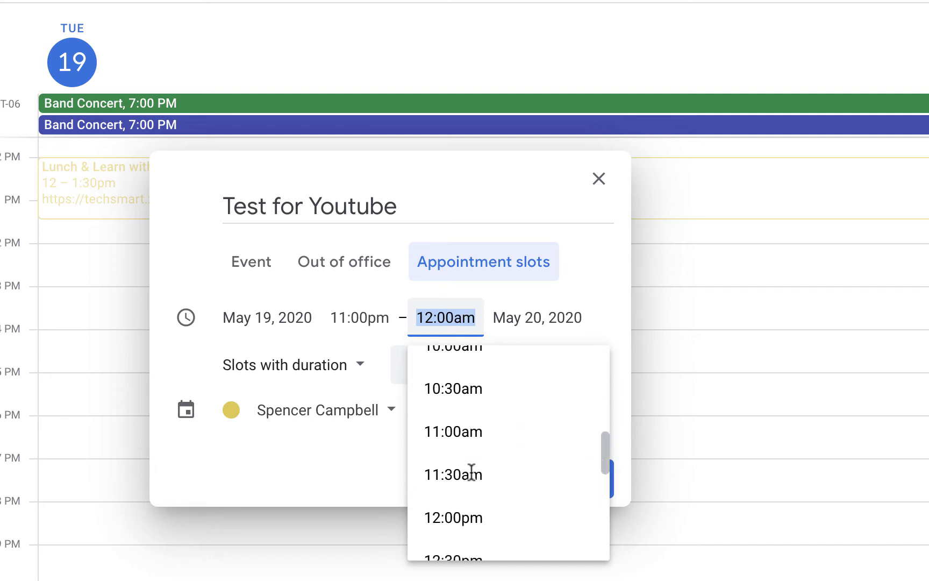
scroll(472, 473, down, 8)
scroll(471, 473, down, 3)
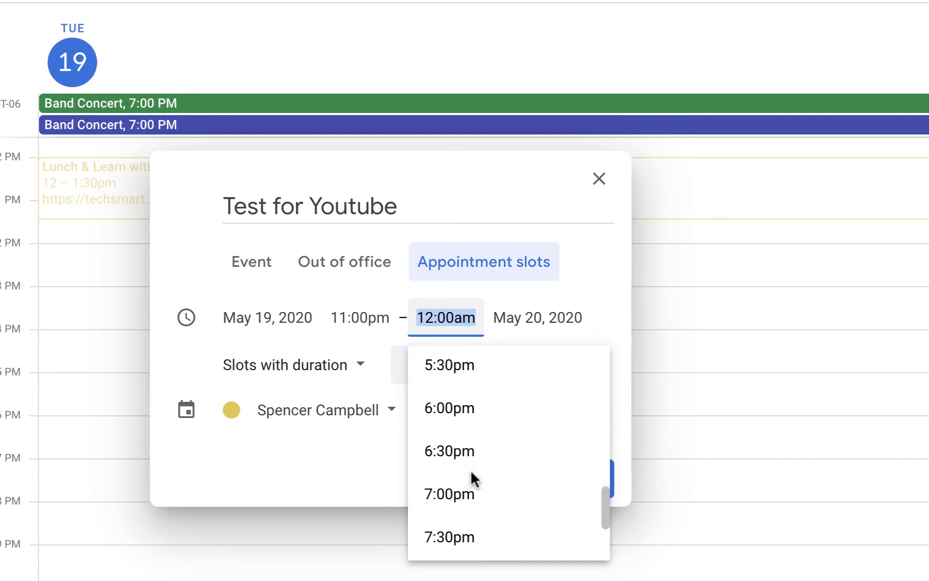
click(348, 315)
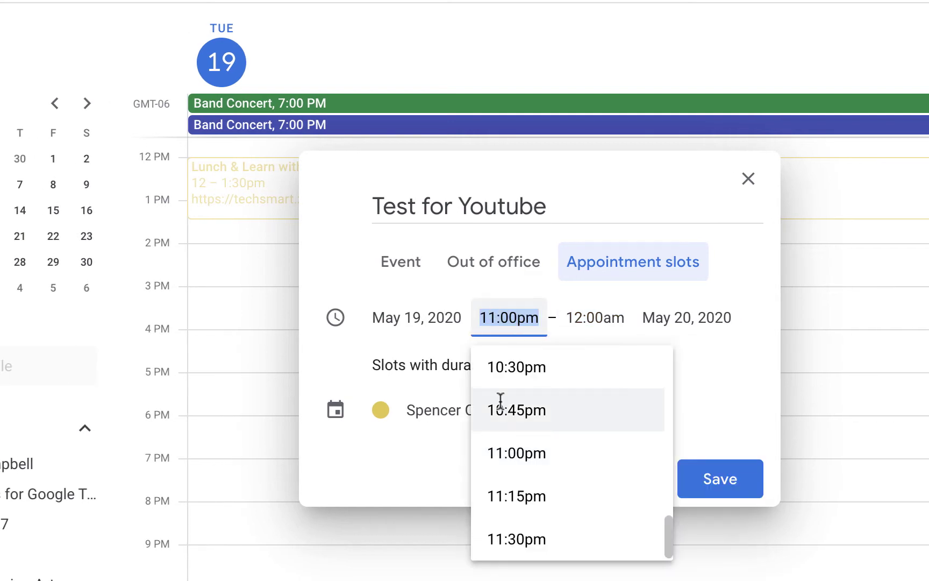
scroll(501, 408, up, 20)
scroll(502, 414, down, 6)
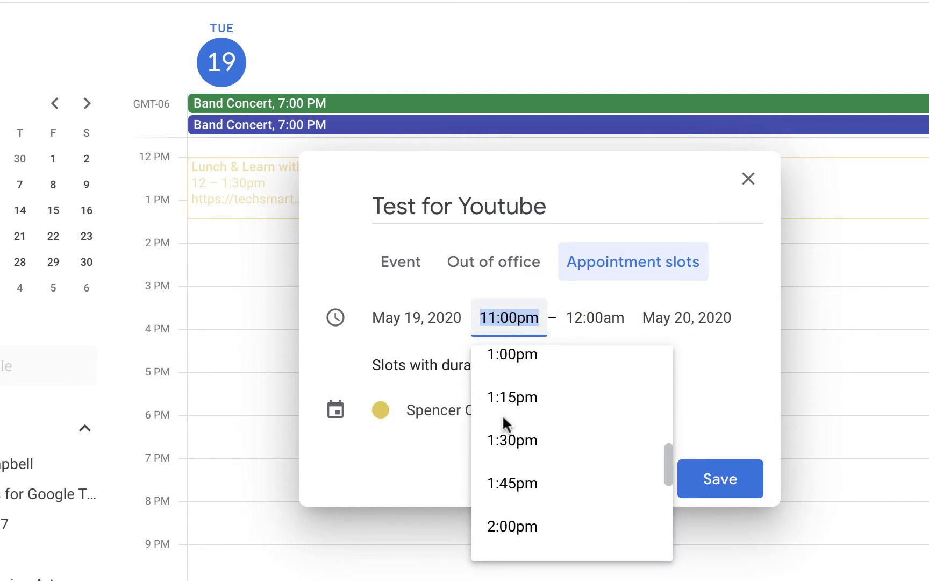
scroll(502, 414, down, 9)
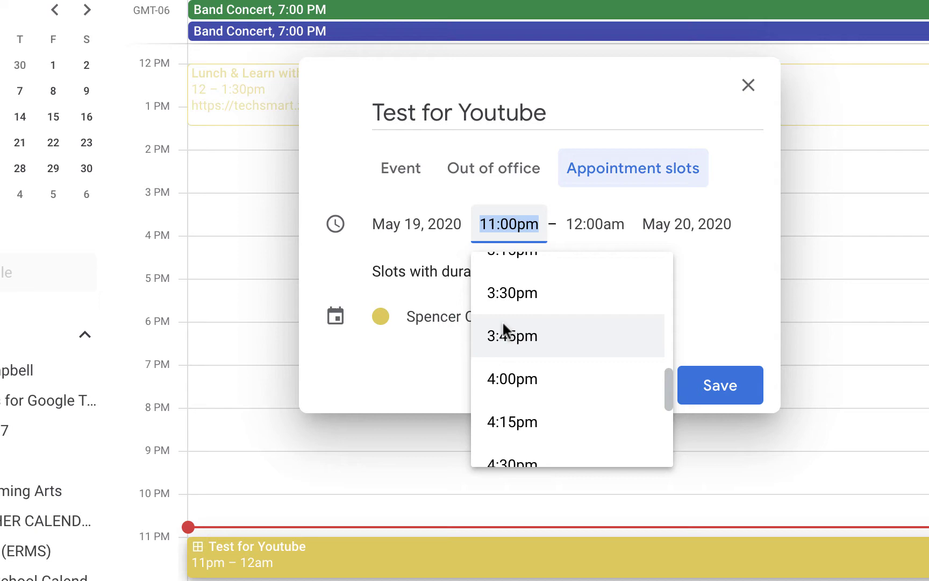
click(512, 379)
Set the block's end time to 7:00pm, making it 3 hours long
click(591, 224)
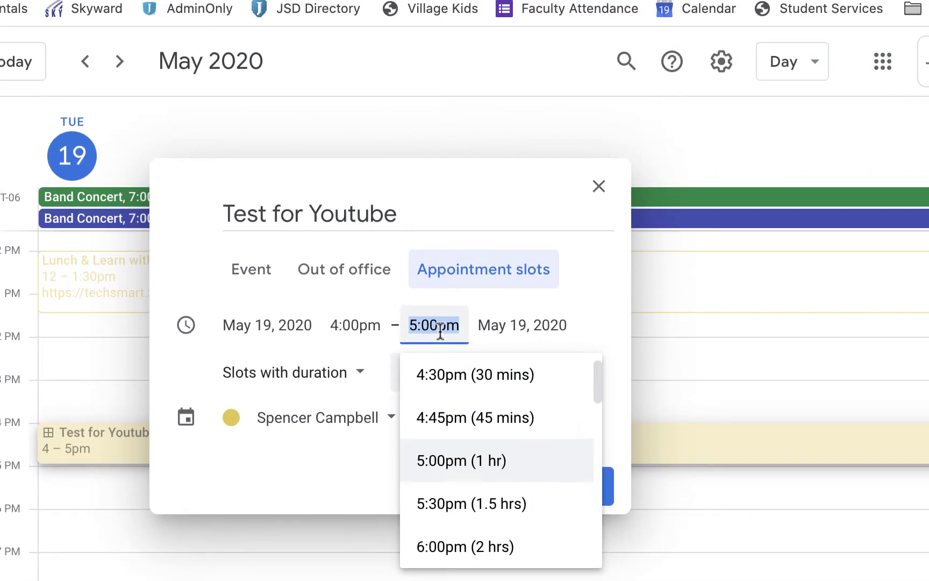
scroll(455, 483, down, 4)
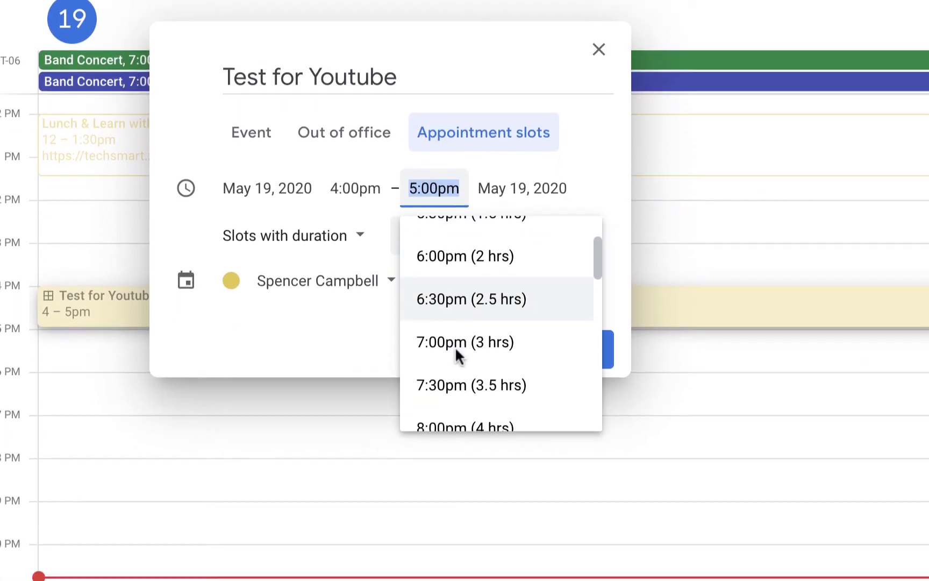
click(455, 342)
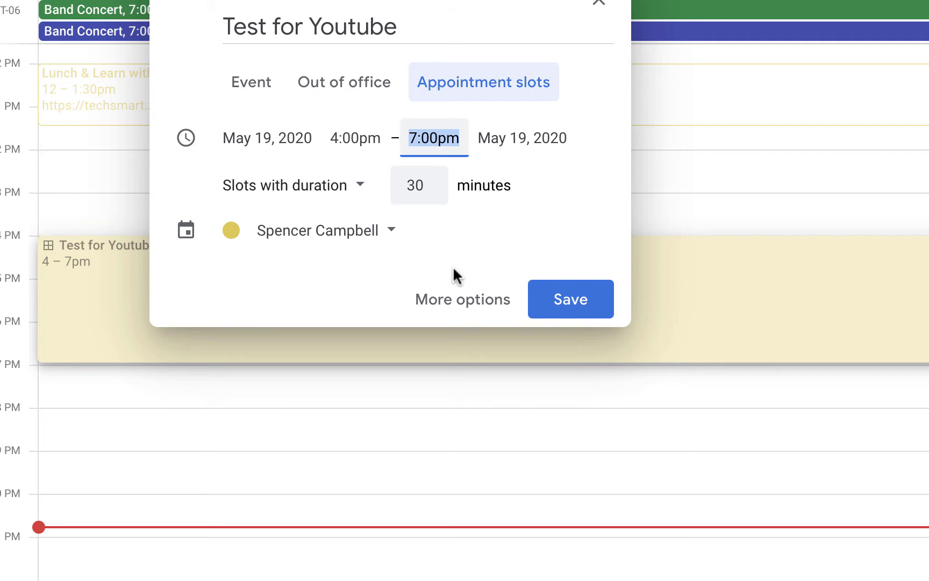
Keep timed slots and select the slot duration value for editing
click(430, 191)
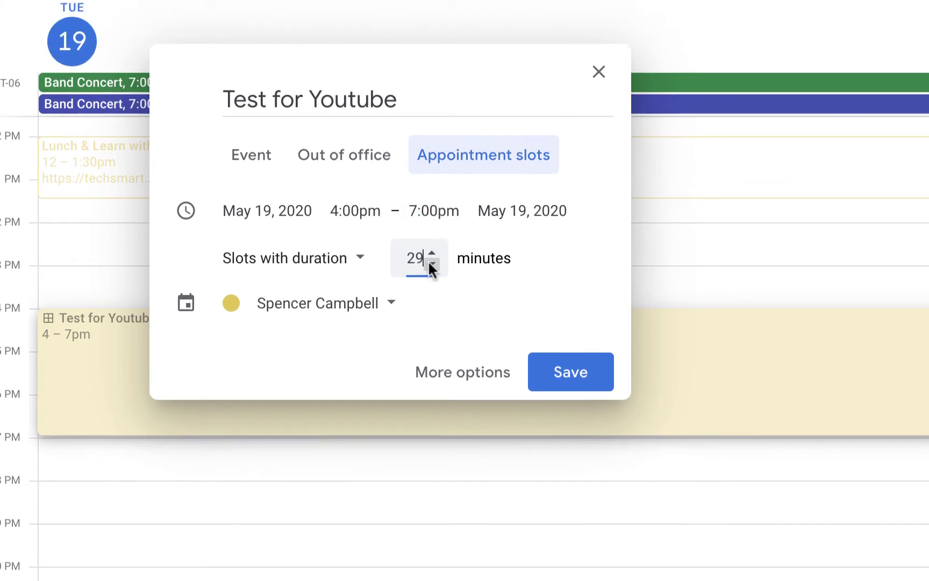
double_click(411, 182)
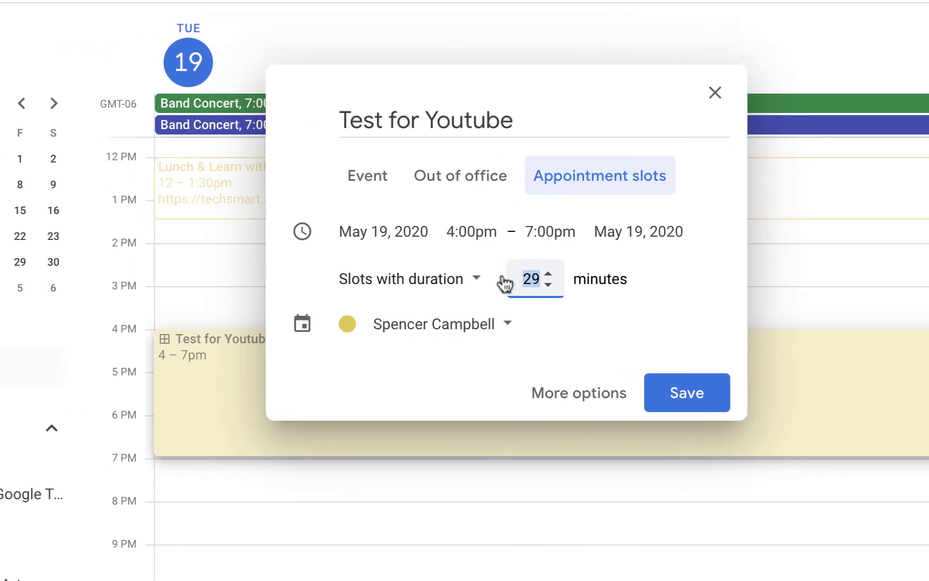
click(359, 278)
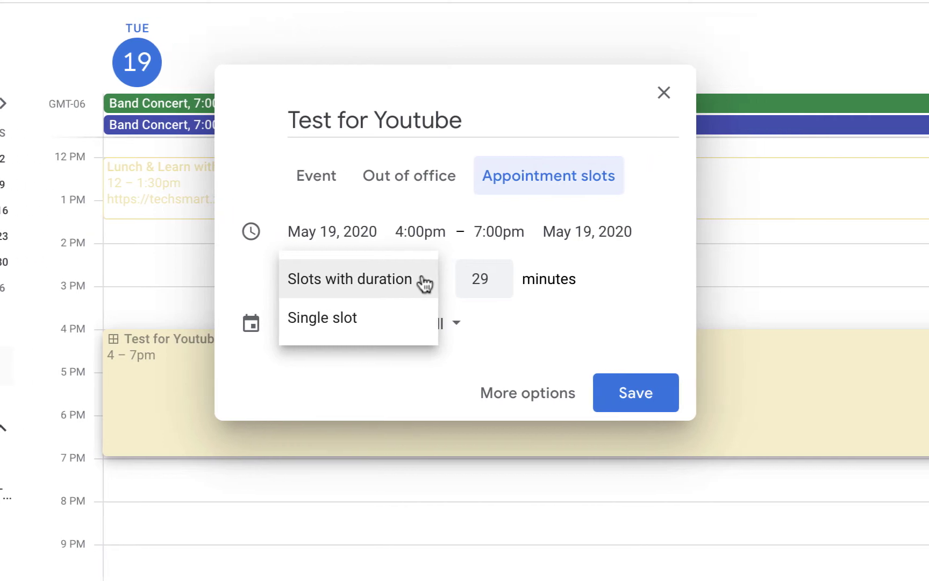
click(483, 278)
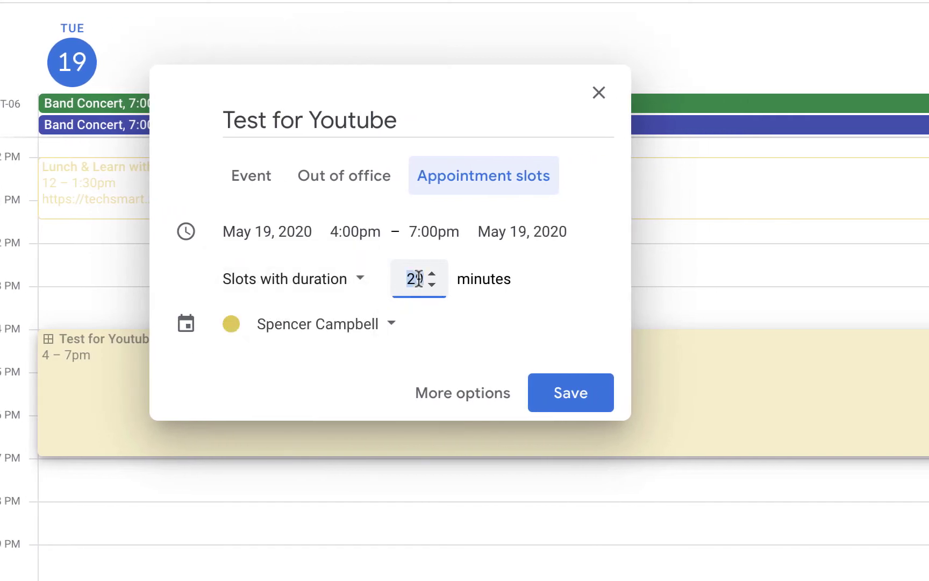
Set each appointment slot's duration to 15 minutes
text(15)
click(510, 320)
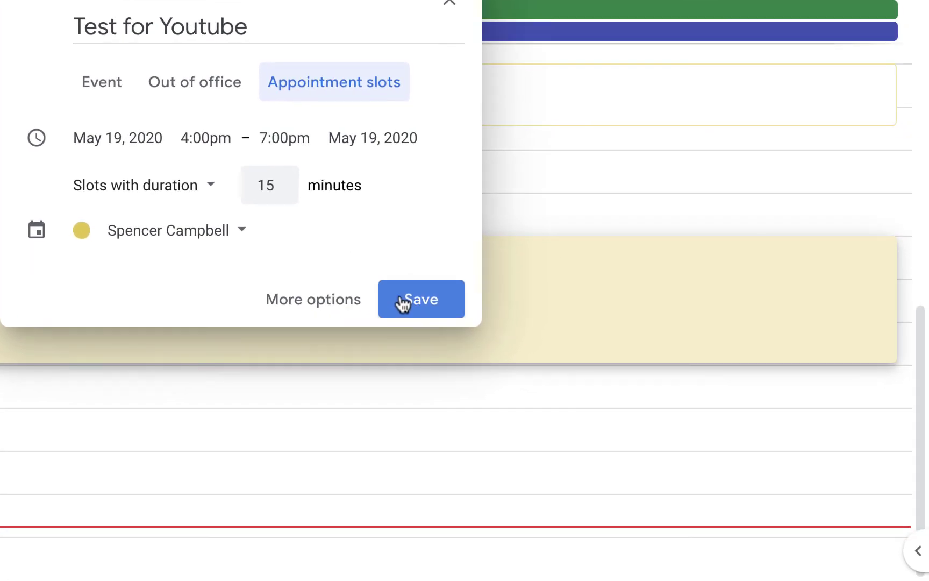
Save the Test for Youtube block and open its full editing page from the day view
click(552, 398)
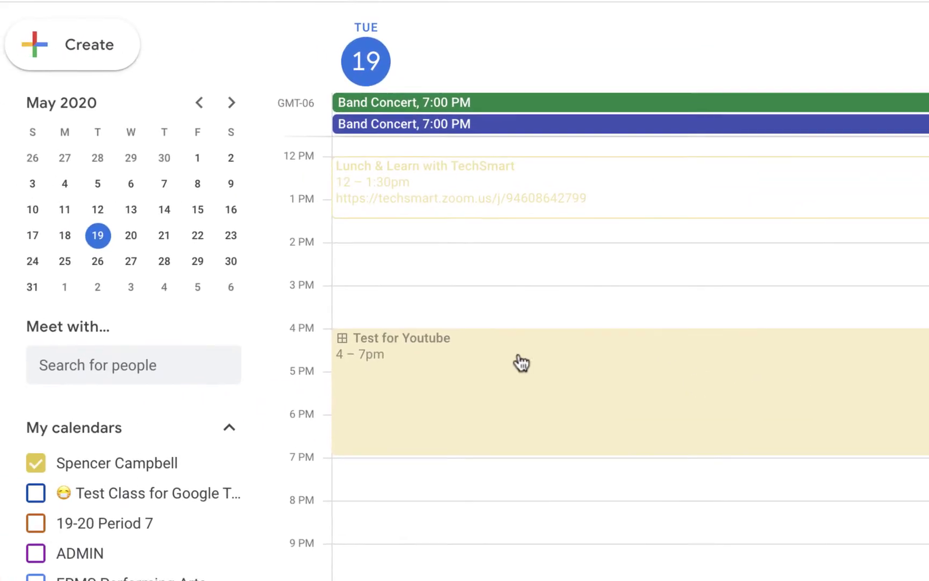
click(425, 340)
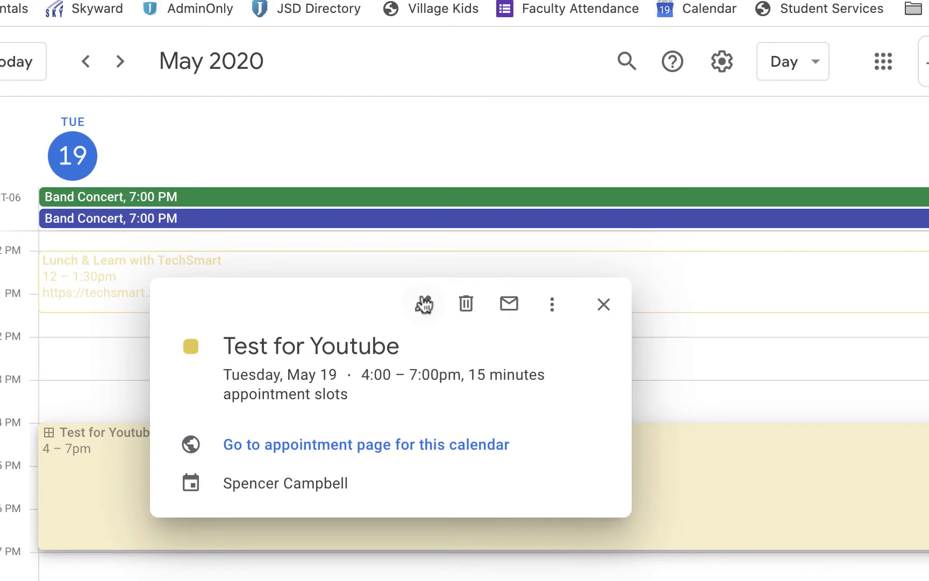
click(488, 282)
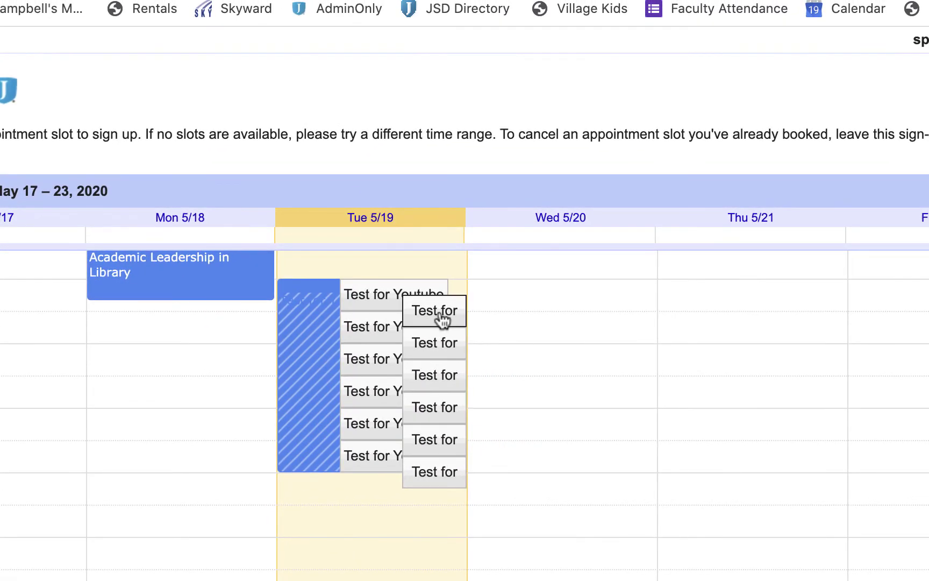
Book and save the 4:15pm–4:30pm Test for Youtube slot
click(564, 231)
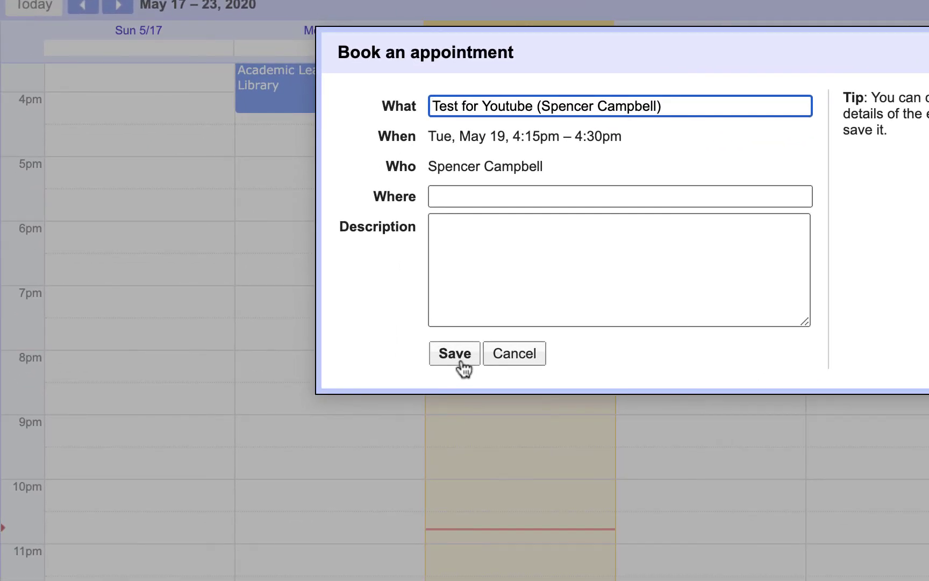
click(333, 508)
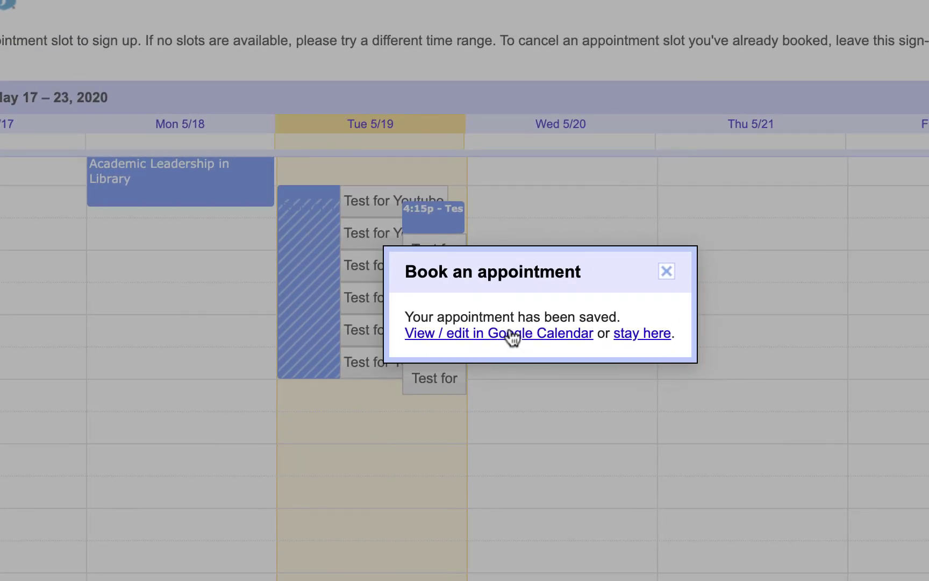
Show the 4:15pm booking in the main calendar, then close its details card
click(512, 338)
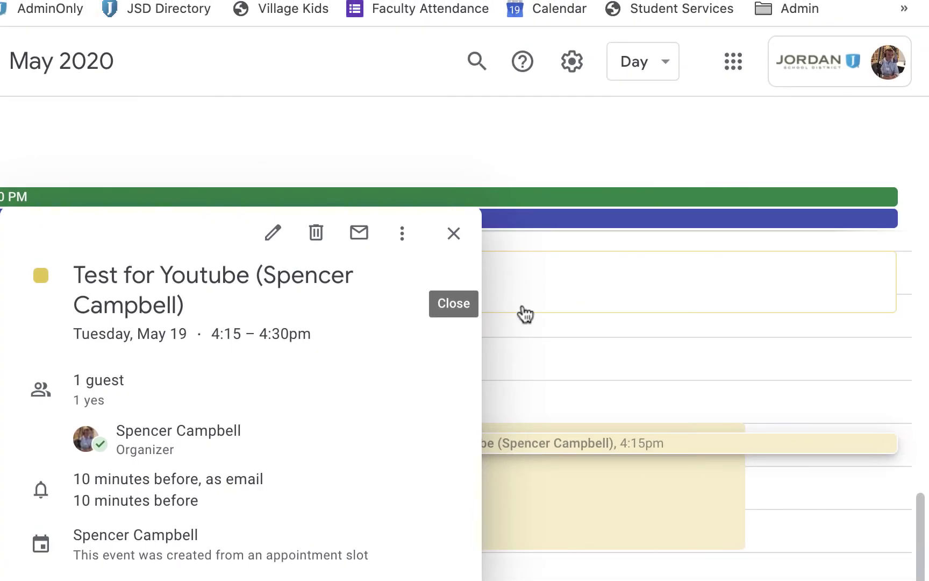
click(847, 237)
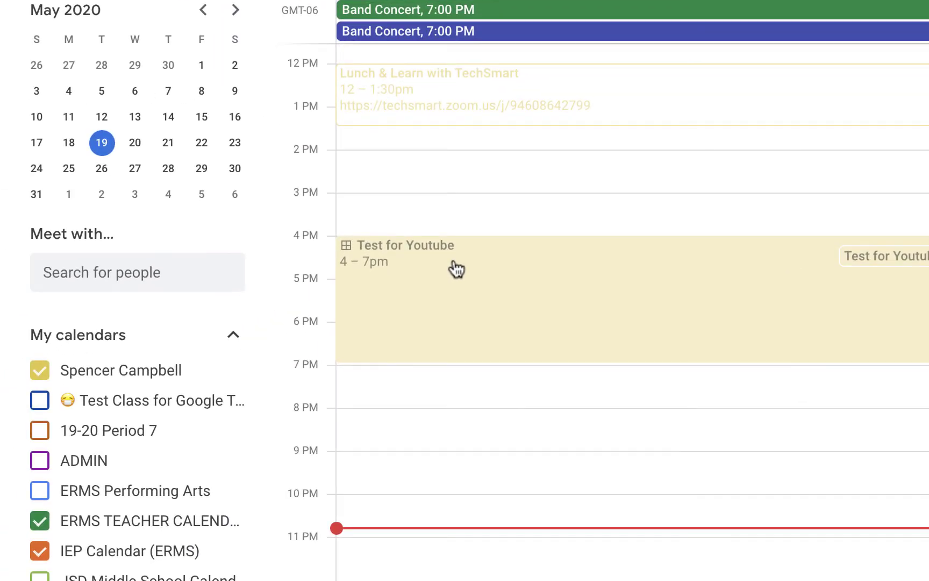
Book the 5:45–6:00pm slot, replacing the name in its title with a custom phrase
click(456, 269)
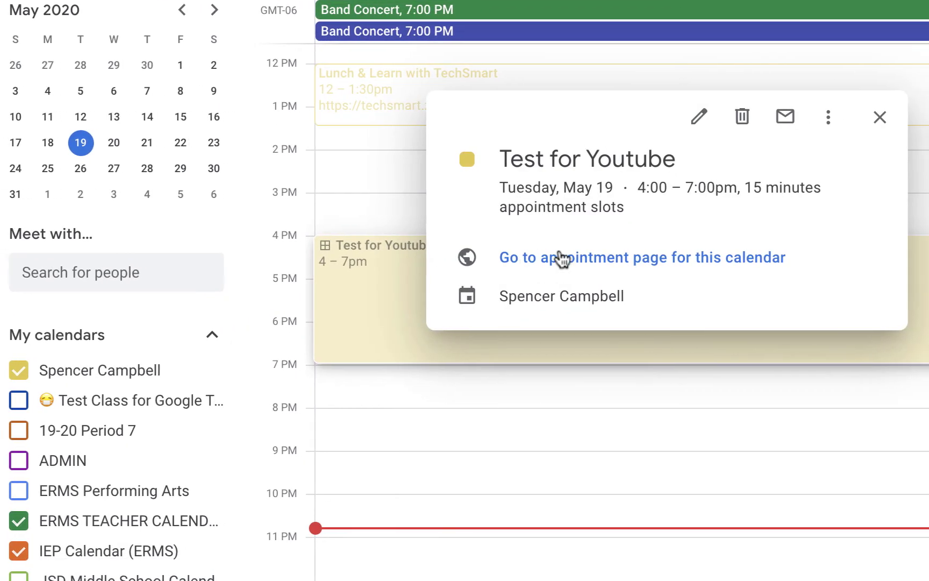
click(581, 259)
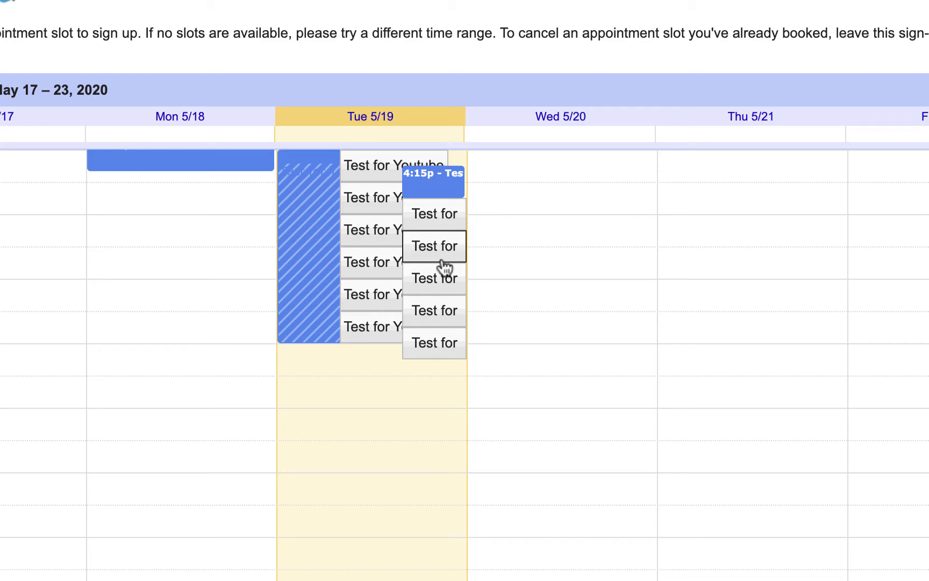
click(443, 290)
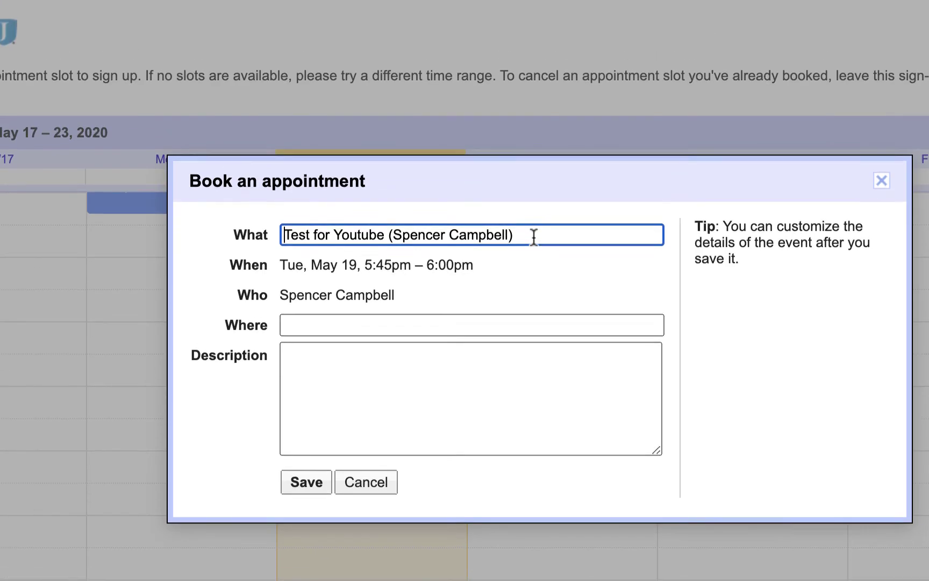
drag(533, 199, 396, 200)
key(BackSpace)
key(BackSpace)
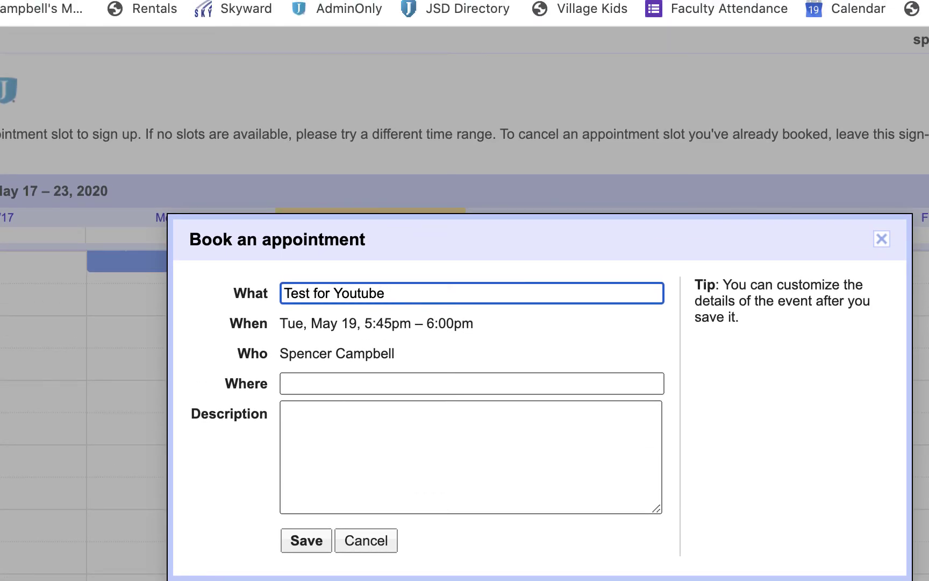
text(This is Spencer)
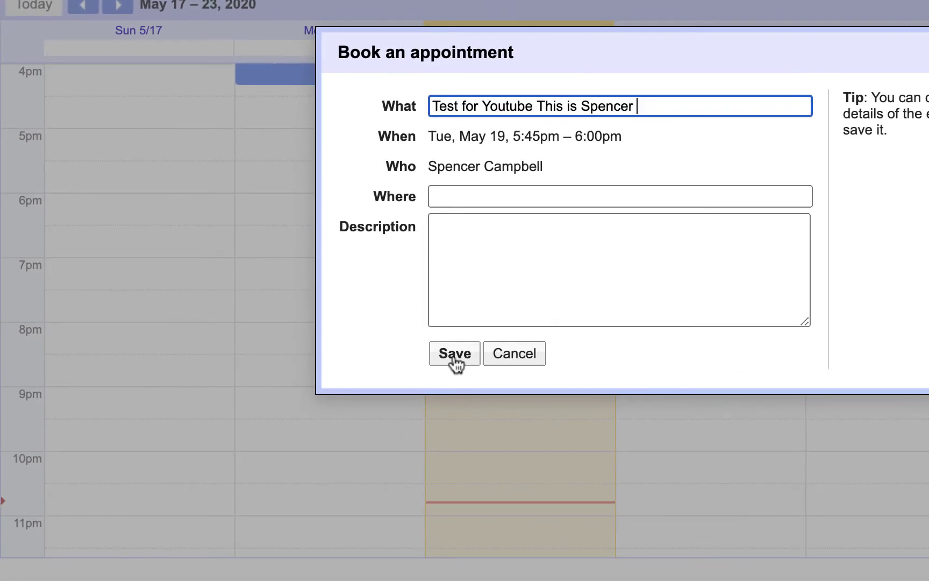
click(311, 534)
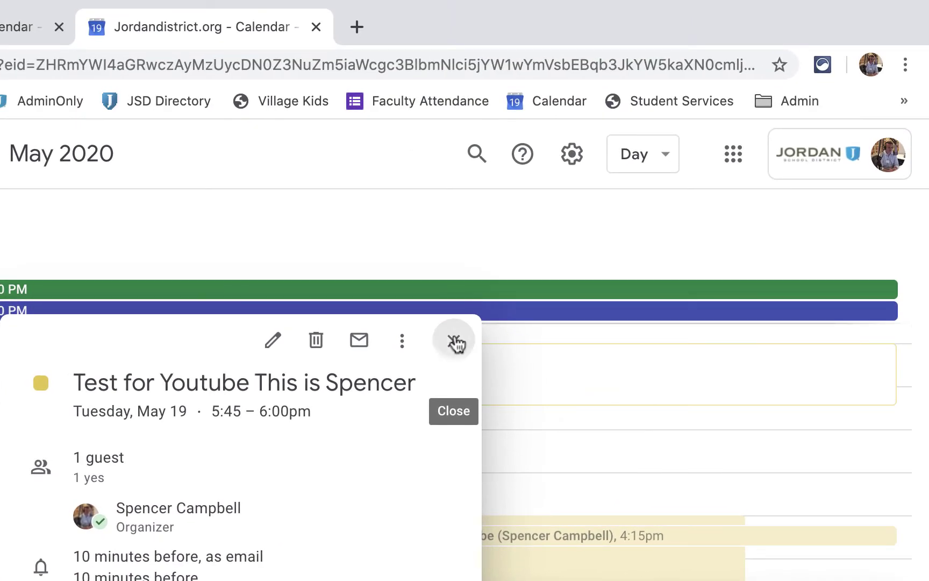
Return to the block's appointment page and check the 5:45pm booking
click(750, 157)
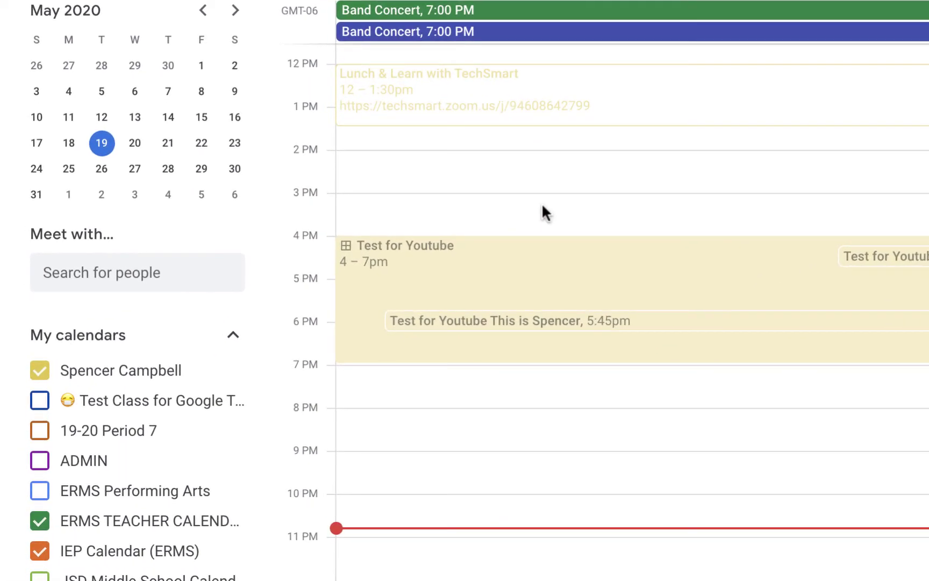
click(304, 356)
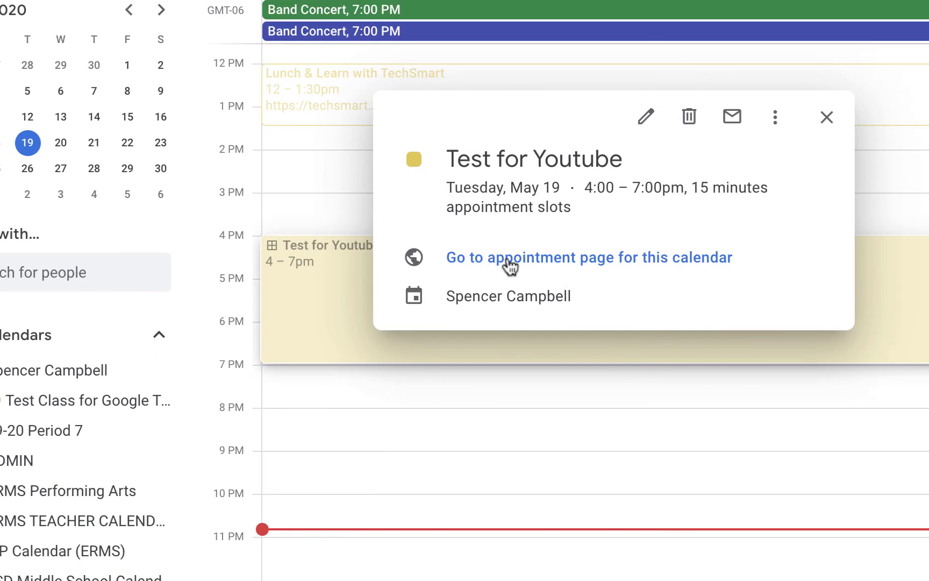
click(600, 258)
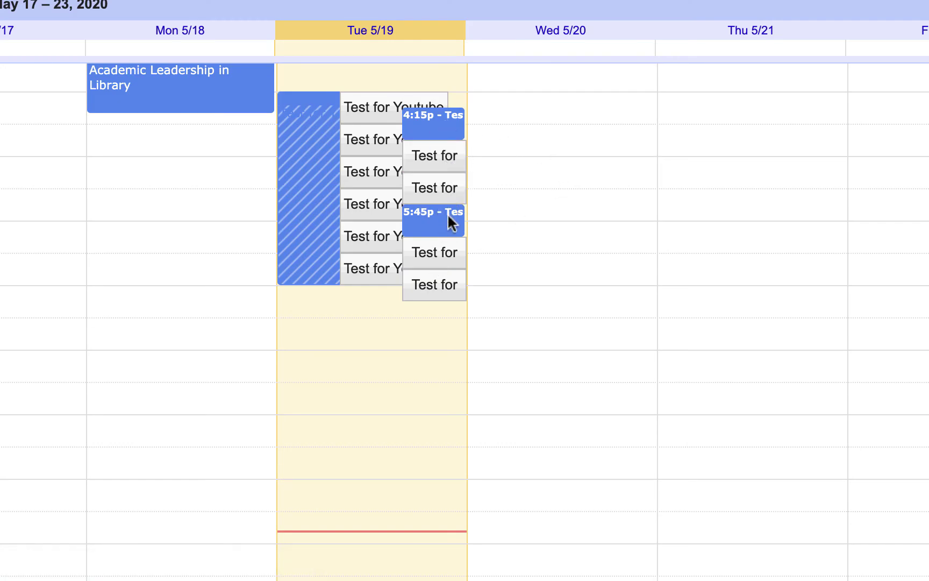
scroll(472, 171, up, 3)
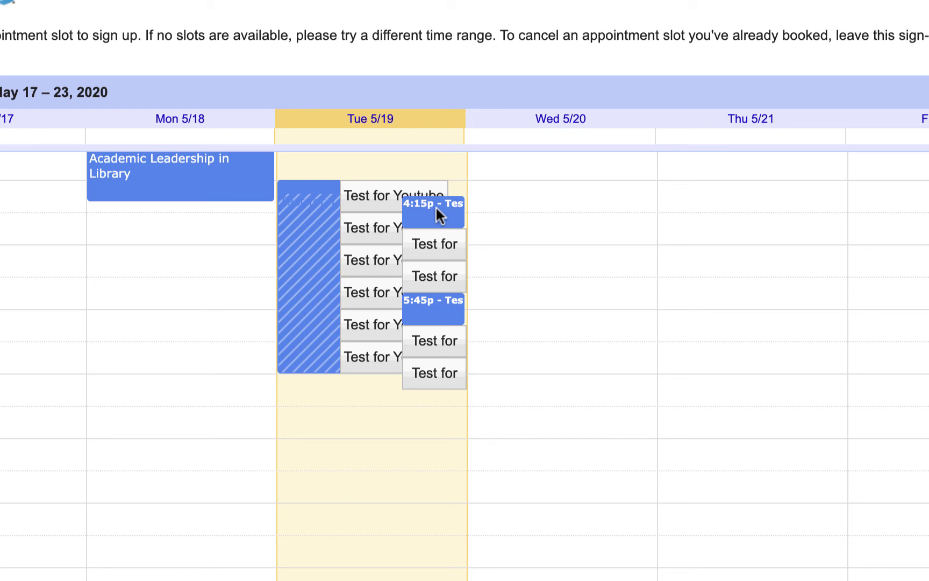
click(449, 311)
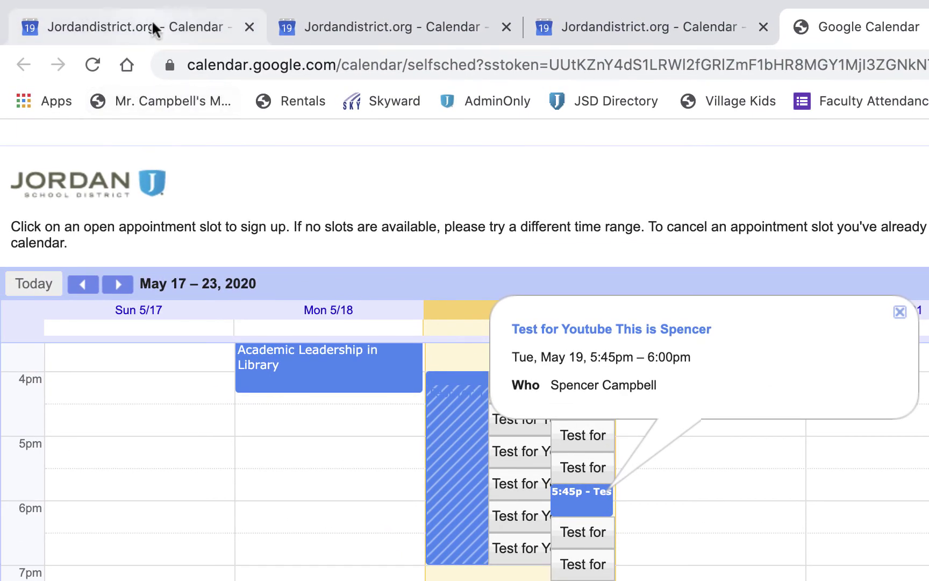
Back in the first tab's calendar, switch the display to Month view
click(152, 22)
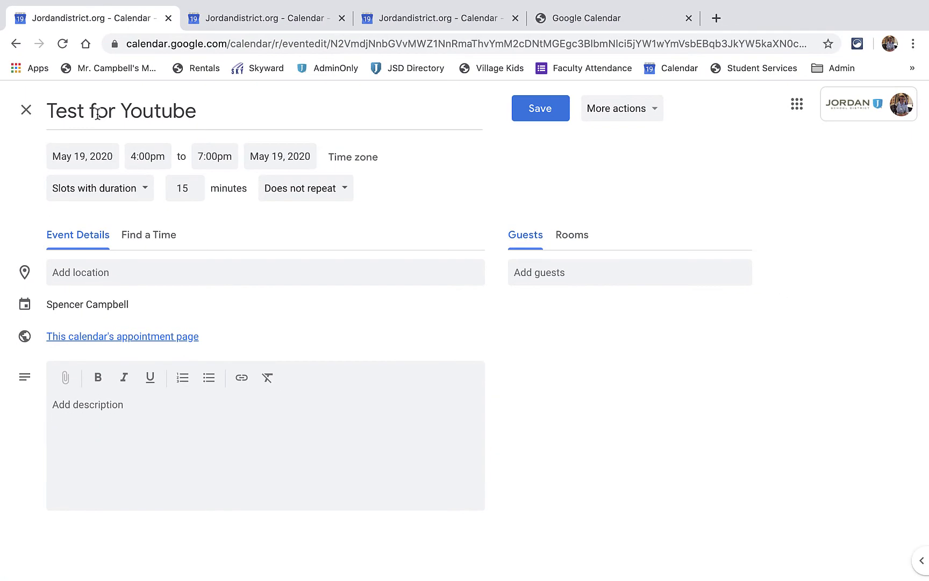
click(17, 45)
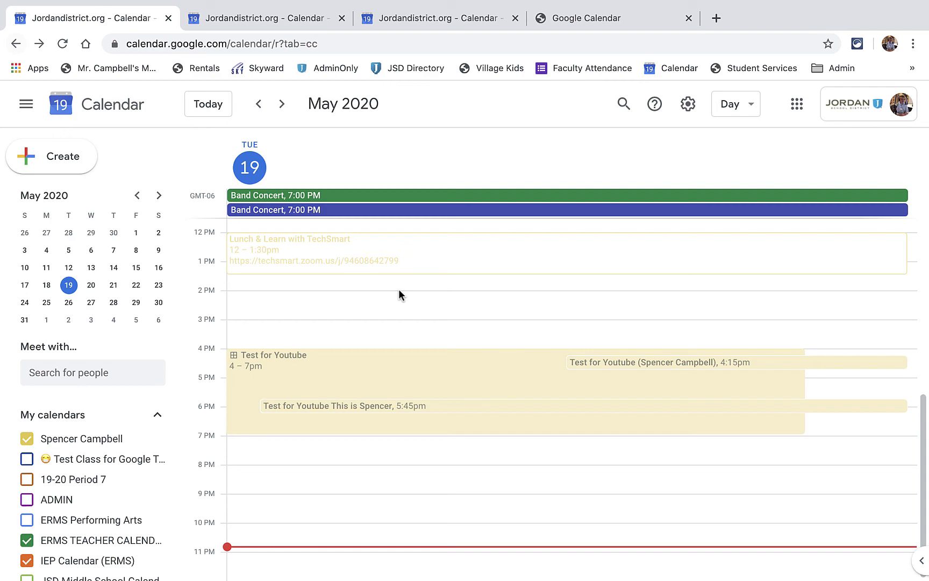
click(739, 106)
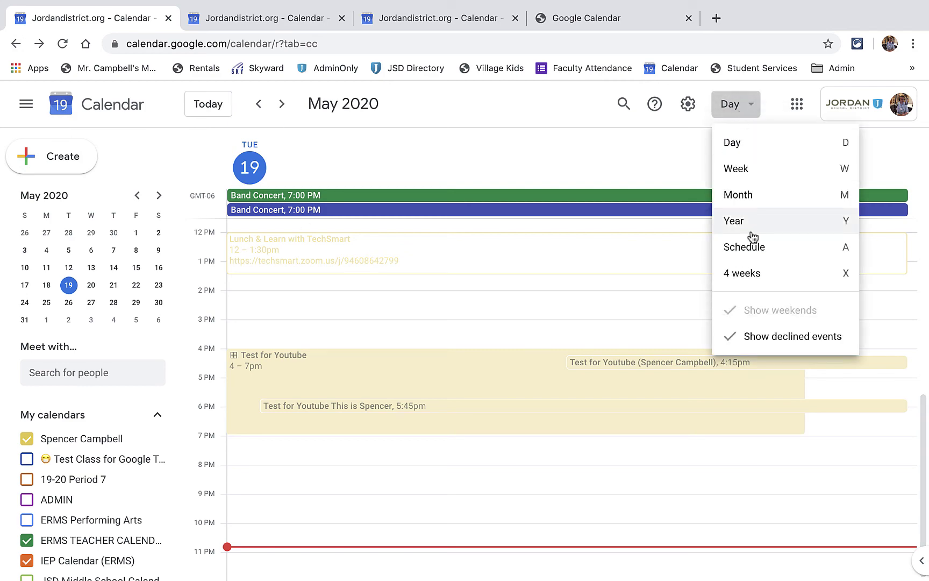
click(752, 198)
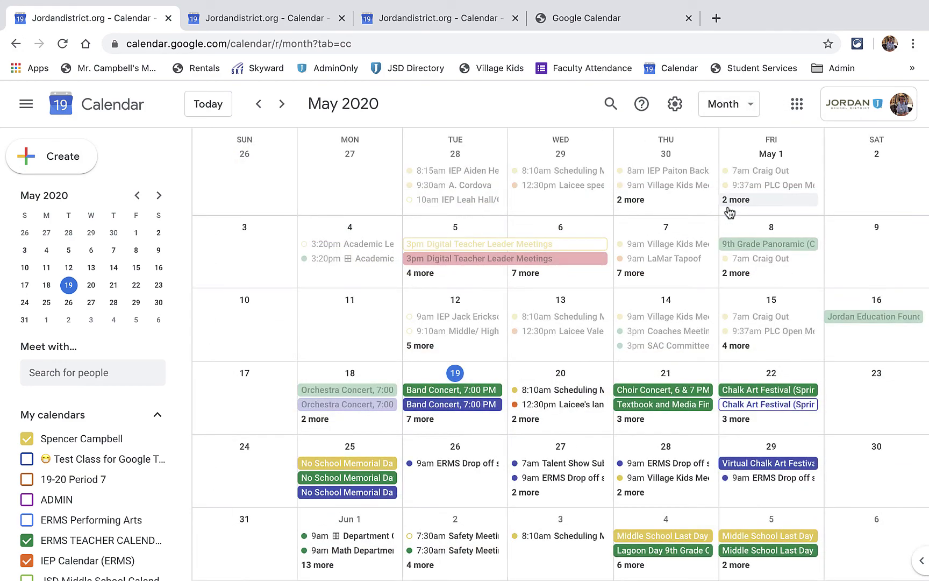
Move ahead to June 2020 and review the Department Checkouts block on June 1
scroll(352, 449, down, 1)
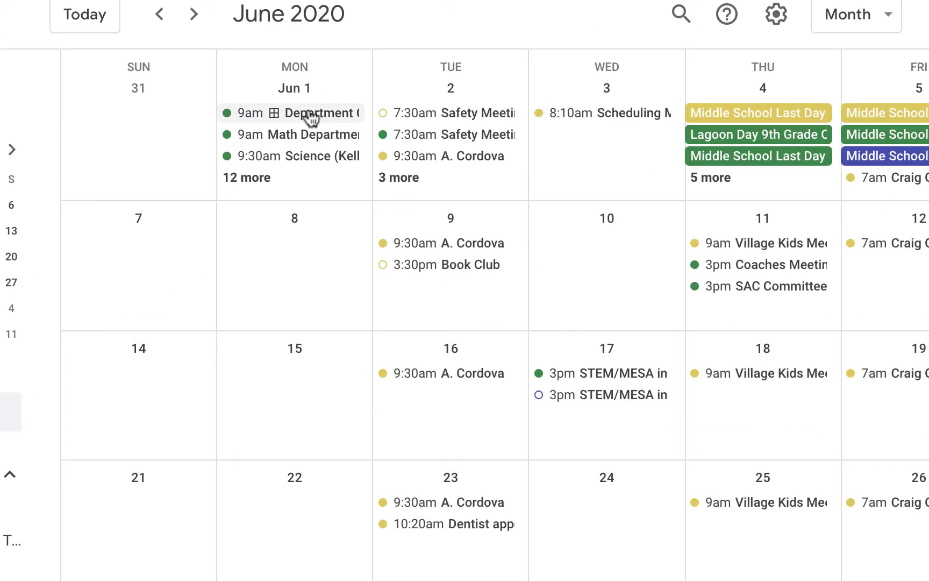
click(311, 114)
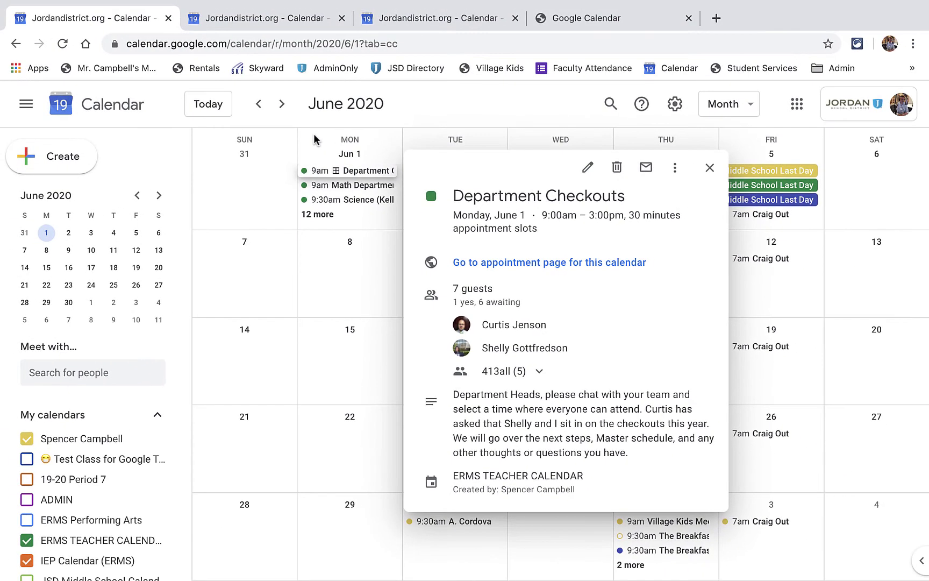
click(240, 58)
Show Monday, June 1, 2020 in Day view, listing the department checkout bookings from 10:30am to 2pm
click(743, 114)
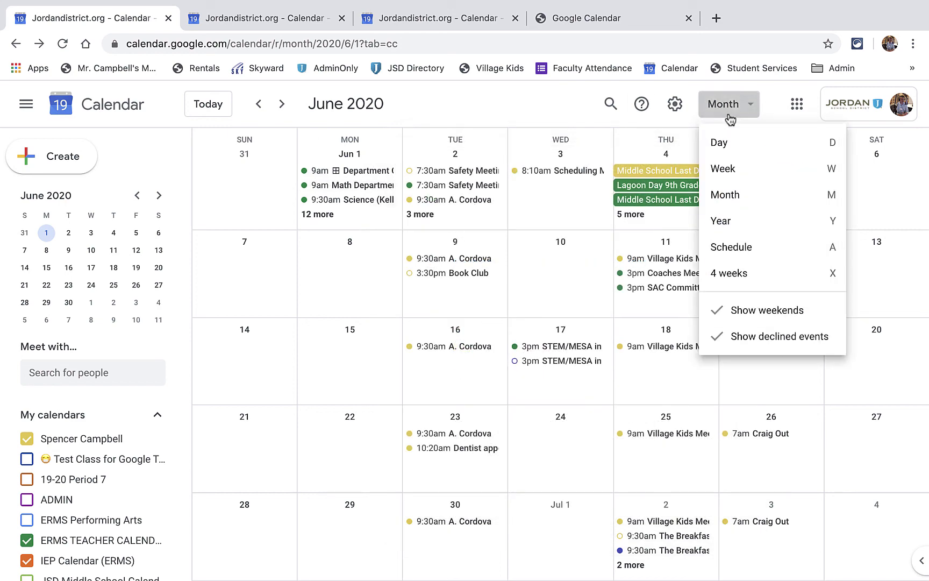
click(729, 150)
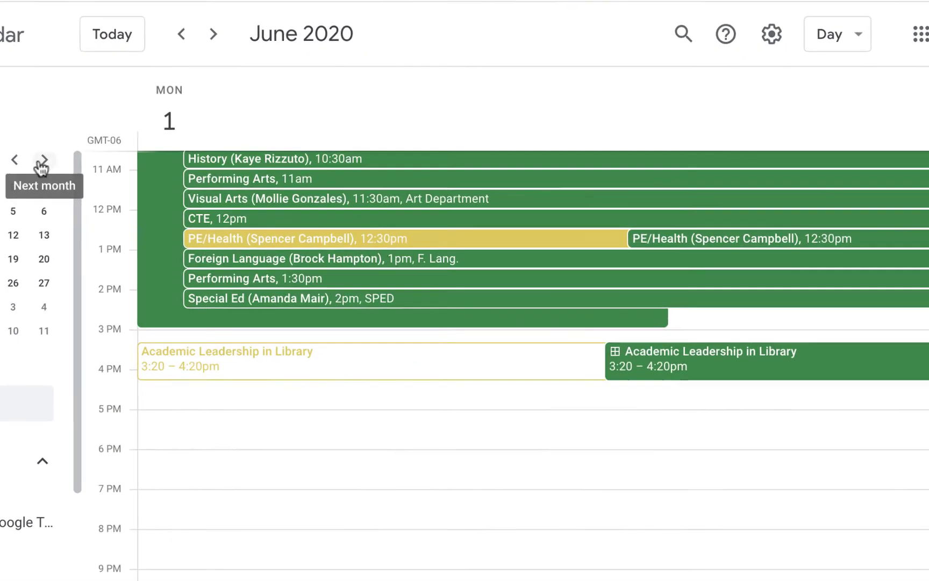